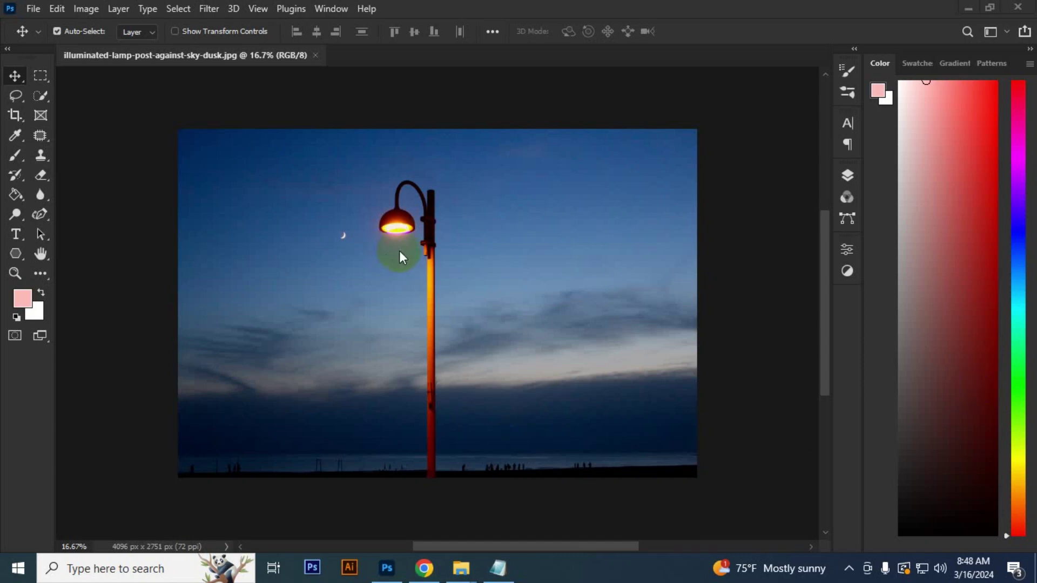
- Switch to the Brush tool, set the foreground colour to white, and test a stroke below the lamp
{"action": "key", "text": "b"}
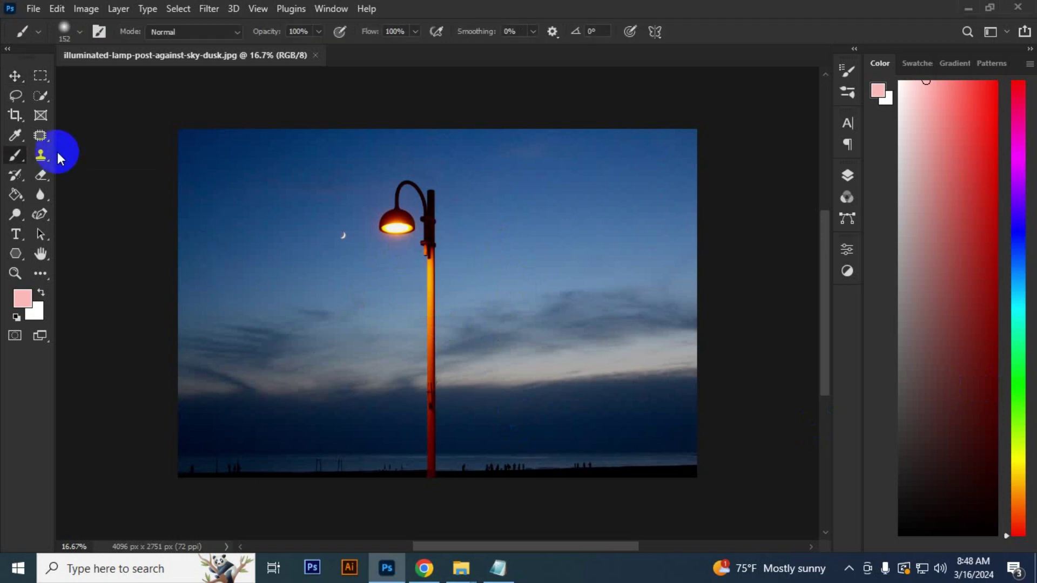
{"action": "left_click", "coordinate": [23, 298]}
{"action": "left_click", "coordinate": [576, 212]}
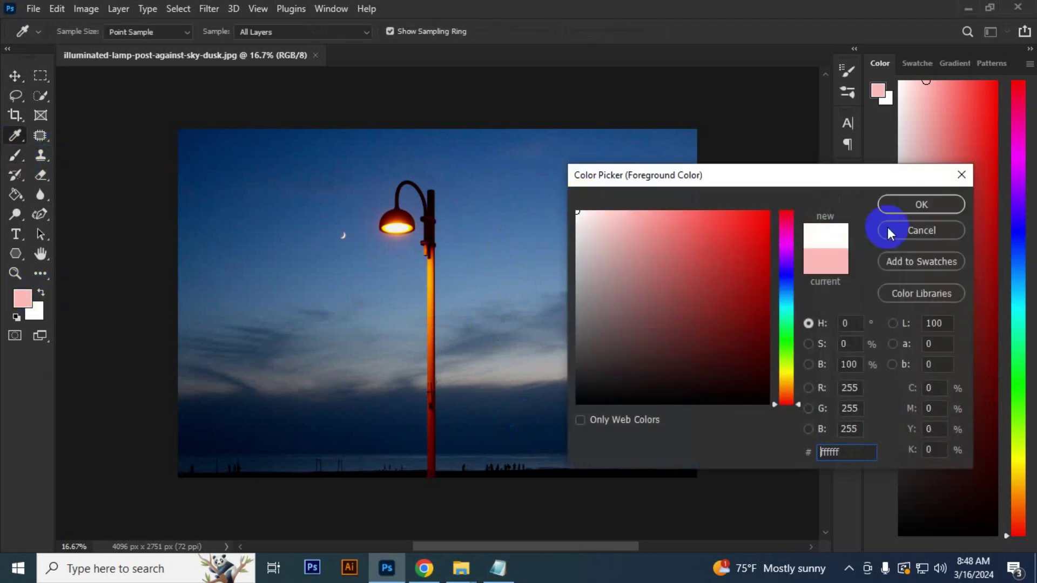
{"action": "left_click", "coordinate": [920, 204]}
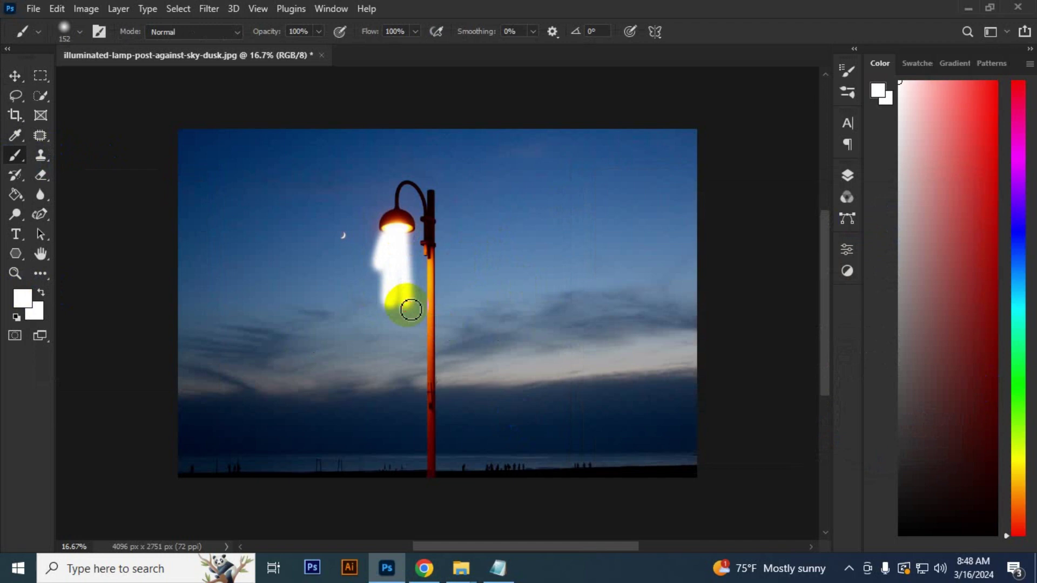
{"action": "left_click_drag", "start_coordinate": [411, 310], "coordinate": [408, 287]}
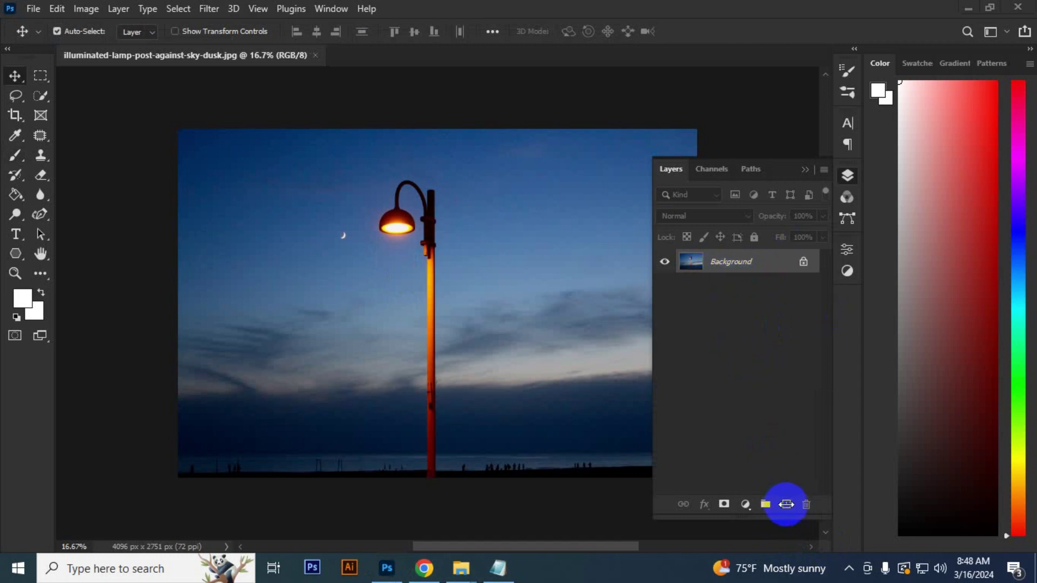
- Add a new empty layer with Overlay blending
{"action": "left_click", "coordinate": [786, 504]}
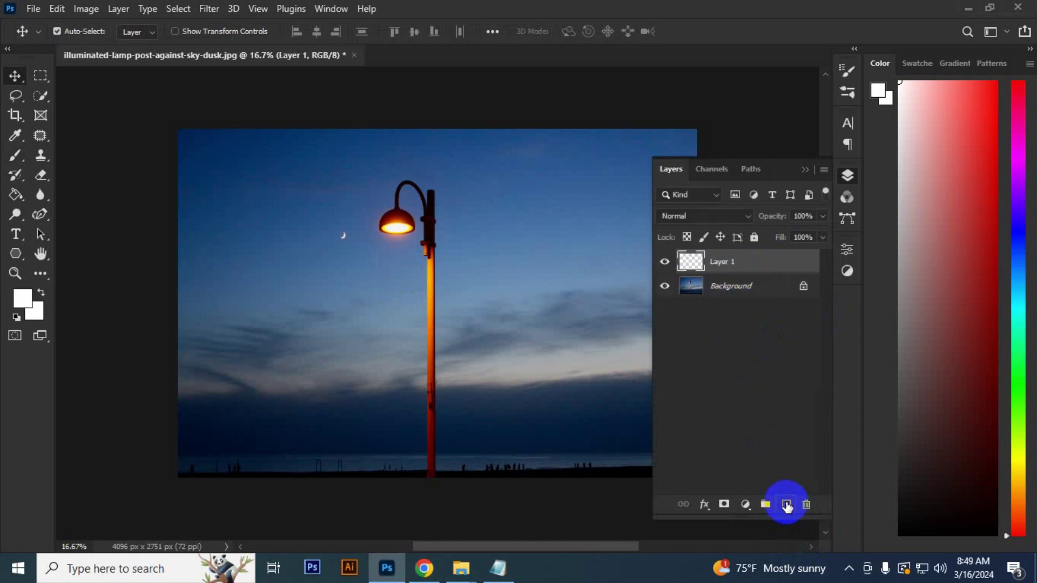
{"action": "left_click", "coordinate": [712, 216]}
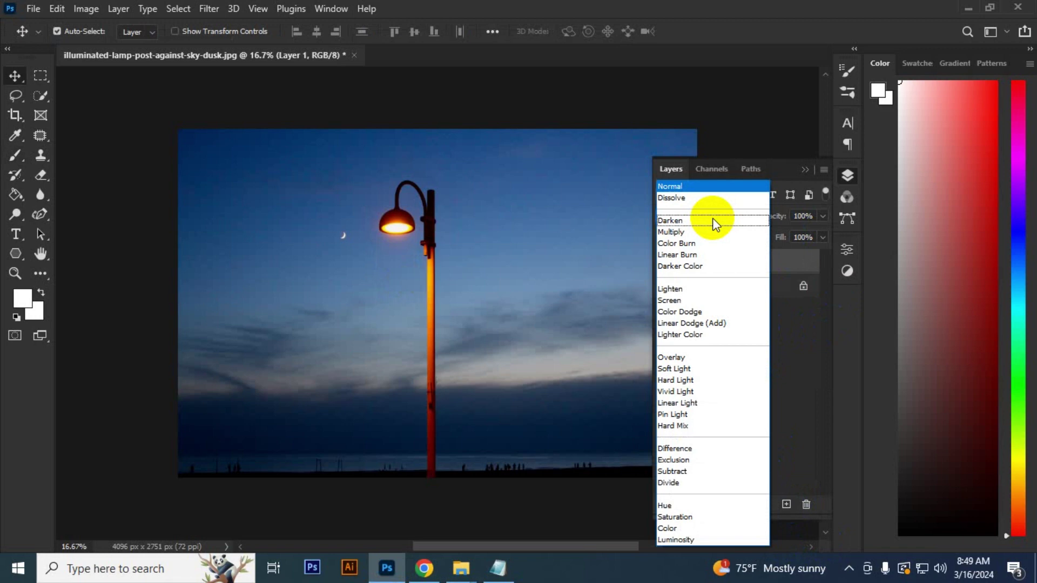
{"action": "left_click", "coordinate": [714, 356]}
- Draw a rectangular marquee selection beneath the lamp head
{"action": "left_click", "coordinate": [41, 75]}
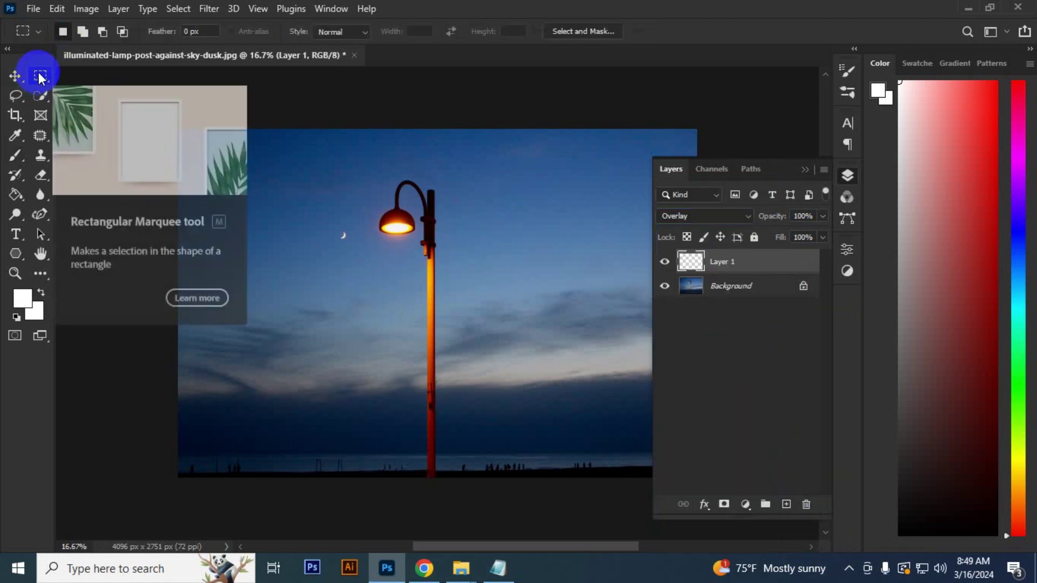
{"action": "left_click", "coordinate": [41, 76]}
{"action": "left_click", "coordinate": [113, 75]}
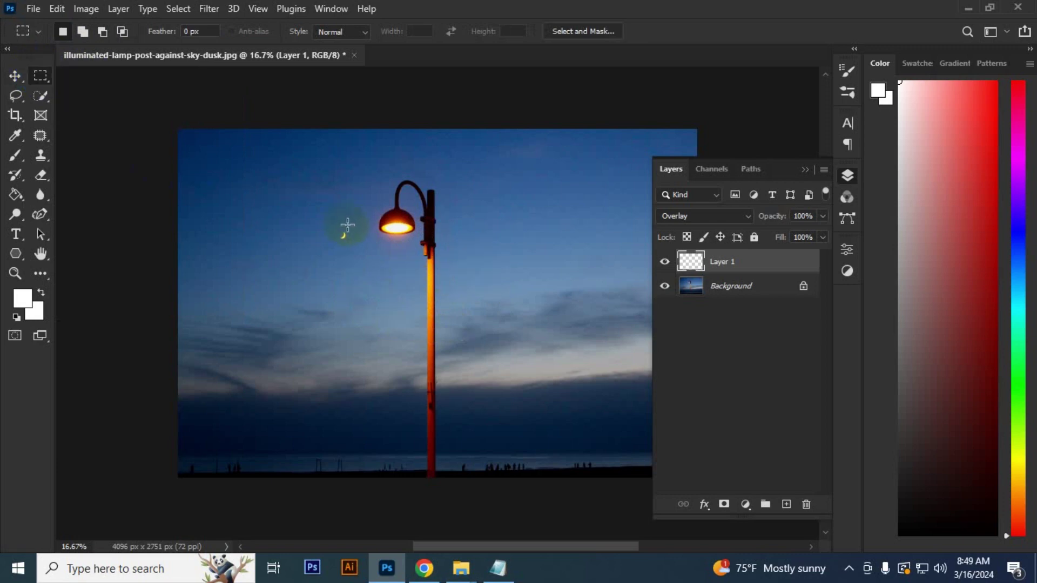
{"action": "left_click_drag", "start_coordinate": [346, 225], "coordinate": [454, 325]}
{"action": "key", "text": "ctrl+d"}
{"action": "key", "text": "g"}
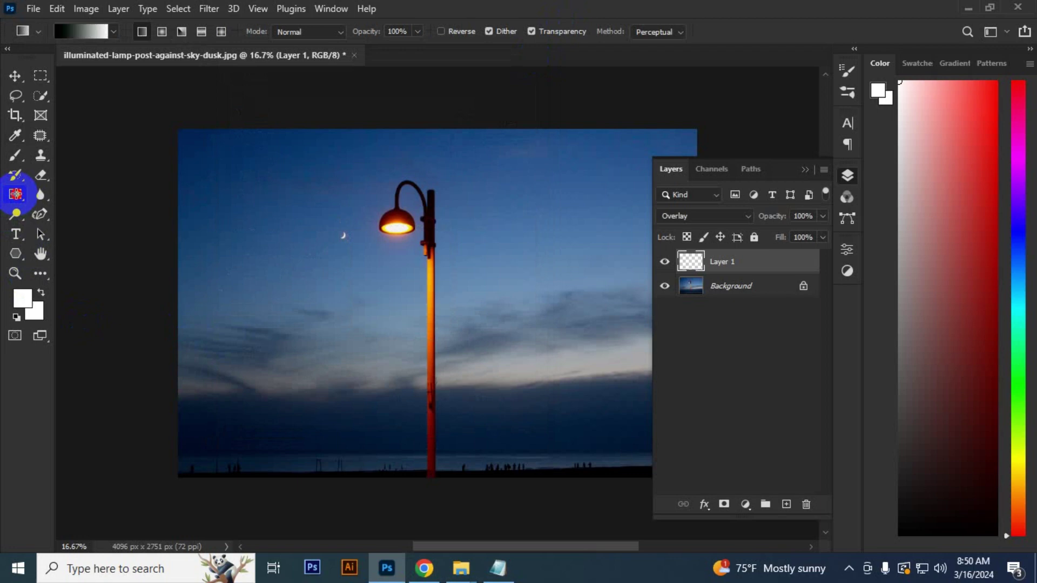
- Make both gradient colour stops white and set the right opacity stop to 0%
{"action": "left_click", "coordinate": [82, 32]}
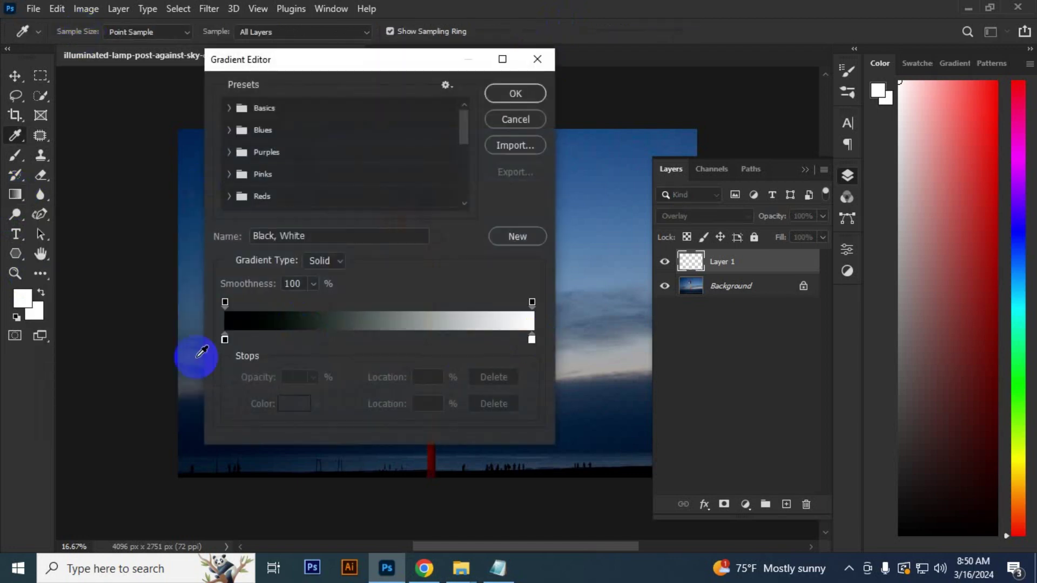
{"action": "left_click_drag", "start_coordinate": [225, 340], "coordinate": [194, 381]}
{"action": "left_click_drag", "start_coordinate": [502, 339], "coordinate": [210, 373]}
{"action": "left_click", "coordinate": [532, 303]}
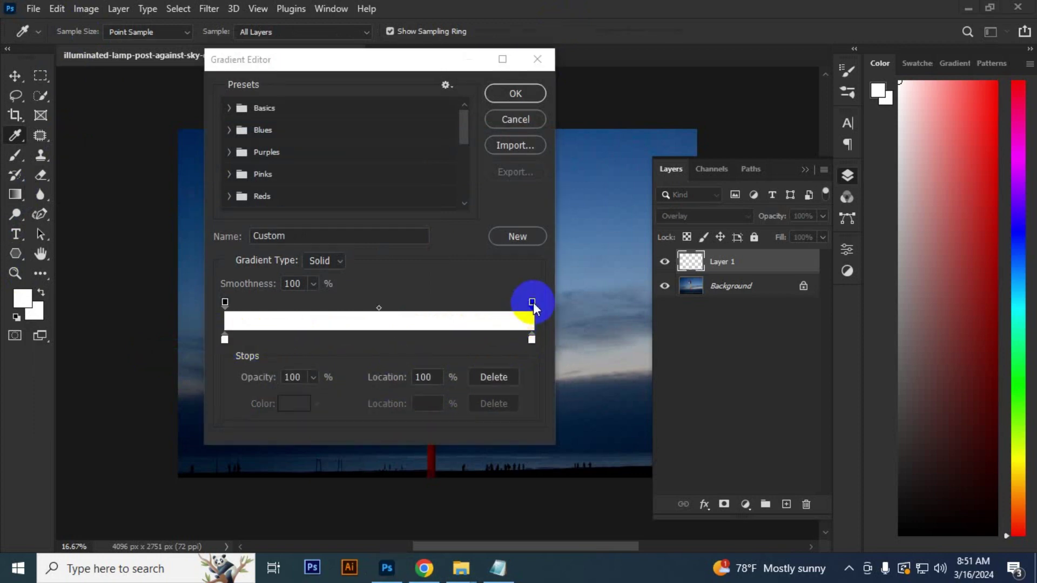
{"action": "left_click", "coordinate": [312, 377]}
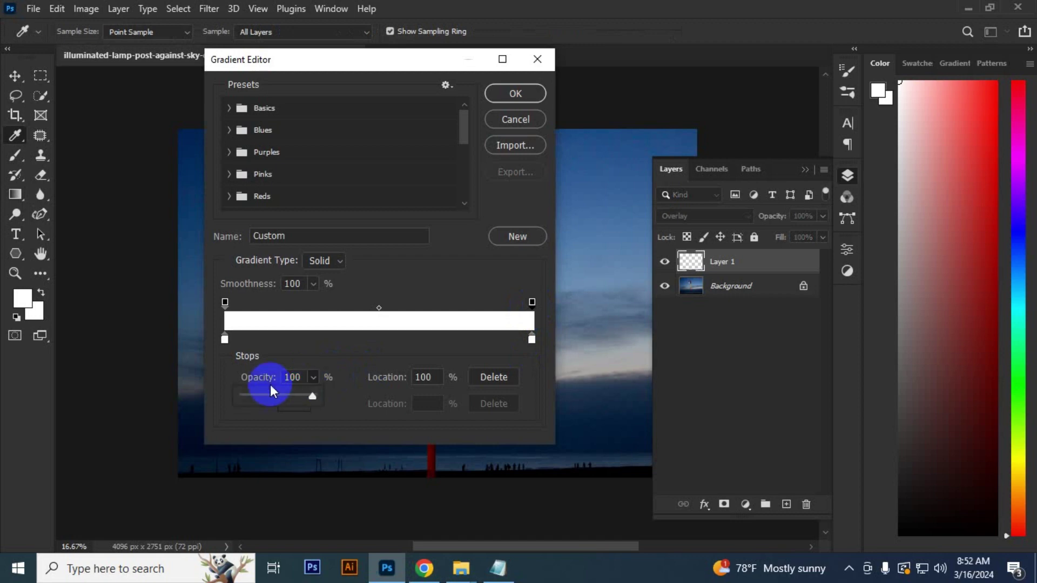
{"action": "left_click_drag", "start_coordinate": [313, 398], "coordinate": [214, 403]}
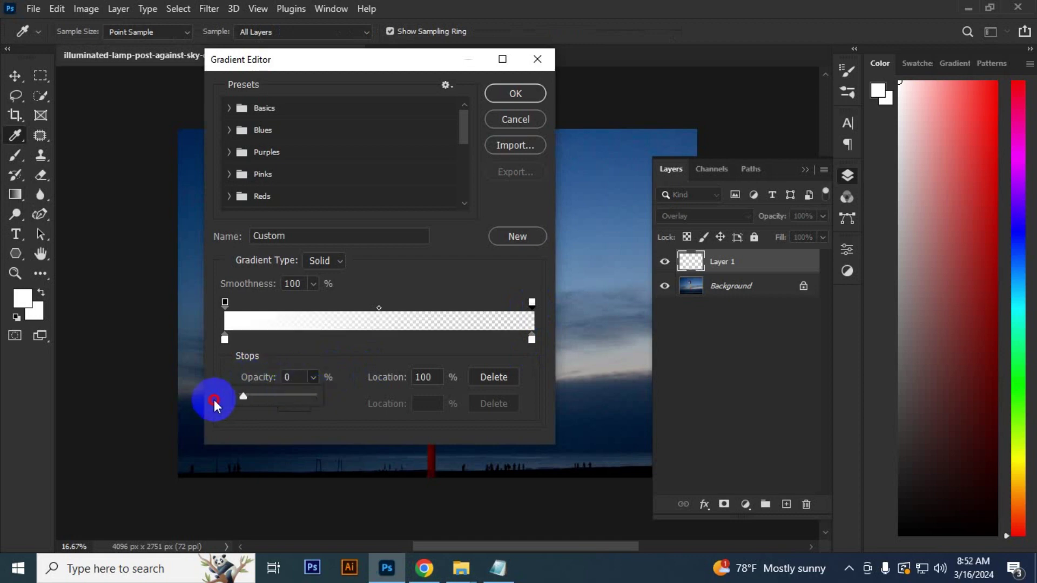
{"action": "left_click", "coordinate": [346, 357]}
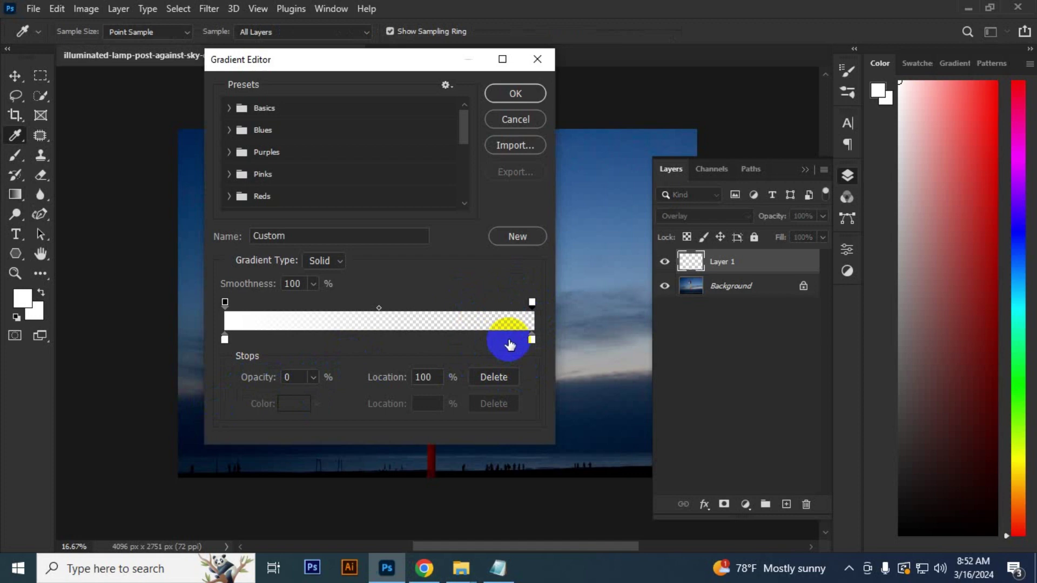
{"action": "left_click", "coordinate": [515, 94]}
- Drag a white fade from the lamp head downward through the selection, then deselect
{"action": "left_click_drag", "start_coordinate": [398, 227], "coordinate": [398, 243]}
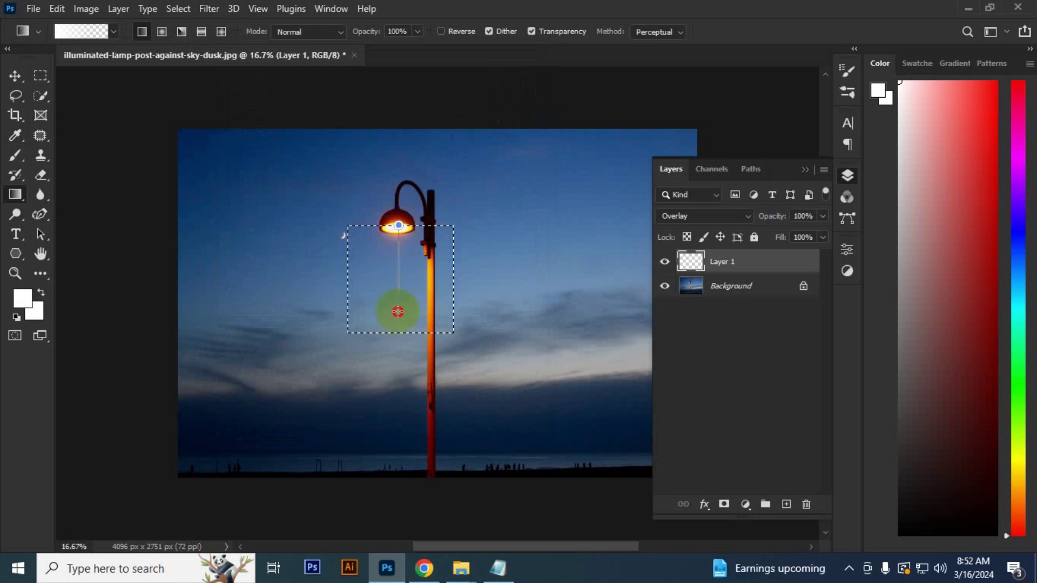
{"action": "left_click_drag", "start_coordinate": [398, 226], "coordinate": [403, 361]}
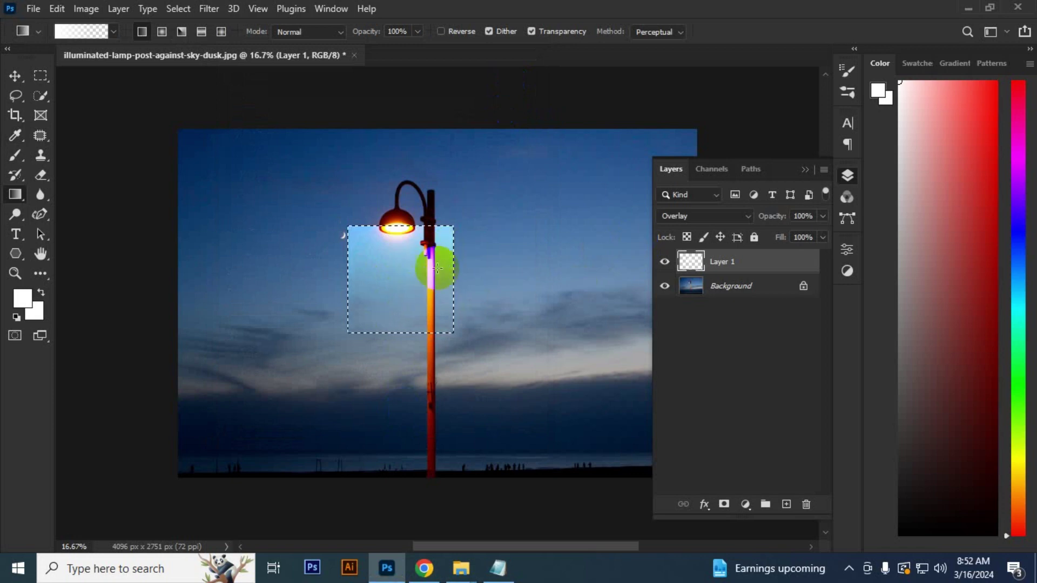
{"action": "left_click", "coordinate": [179, 8]}
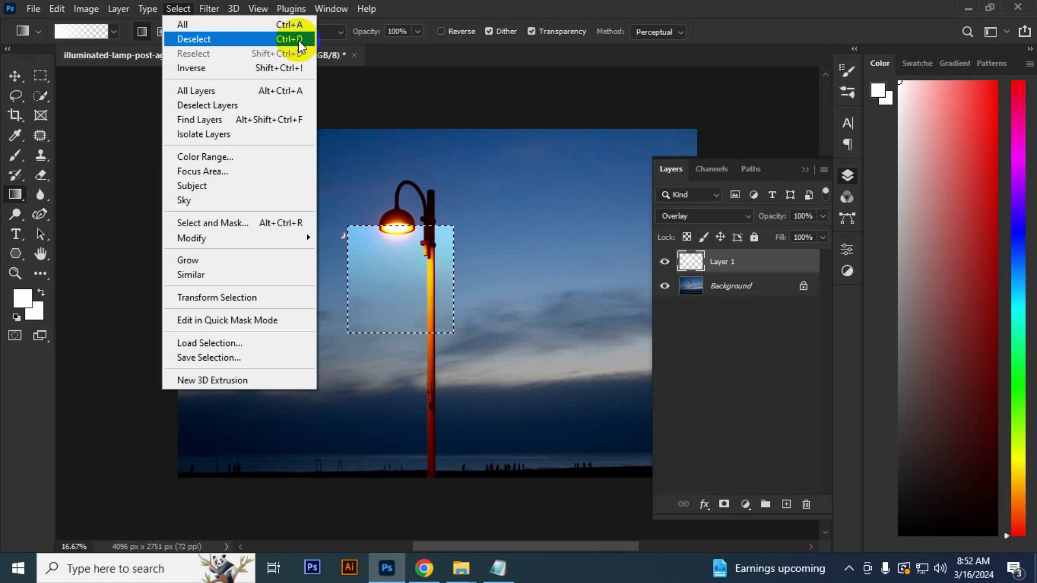
{"action": "left_click", "coordinate": [298, 40]}
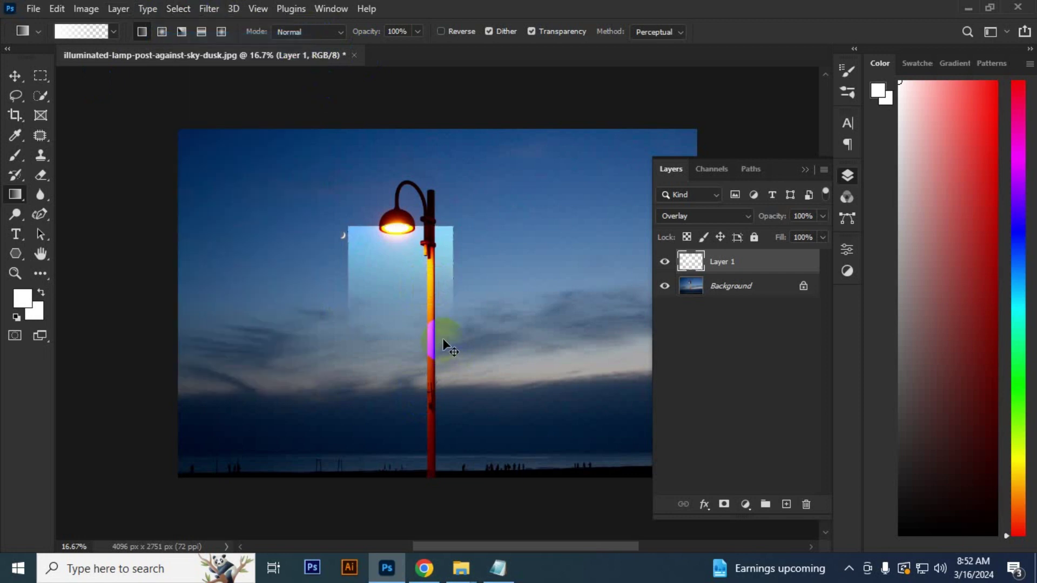
- Perspective-transform the lit rectangle, pulling its top corners inward toward the lamp head
{"action": "key", "text": "ctrl+t"}
{"action": "right_click", "coordinate": [444, 235]}
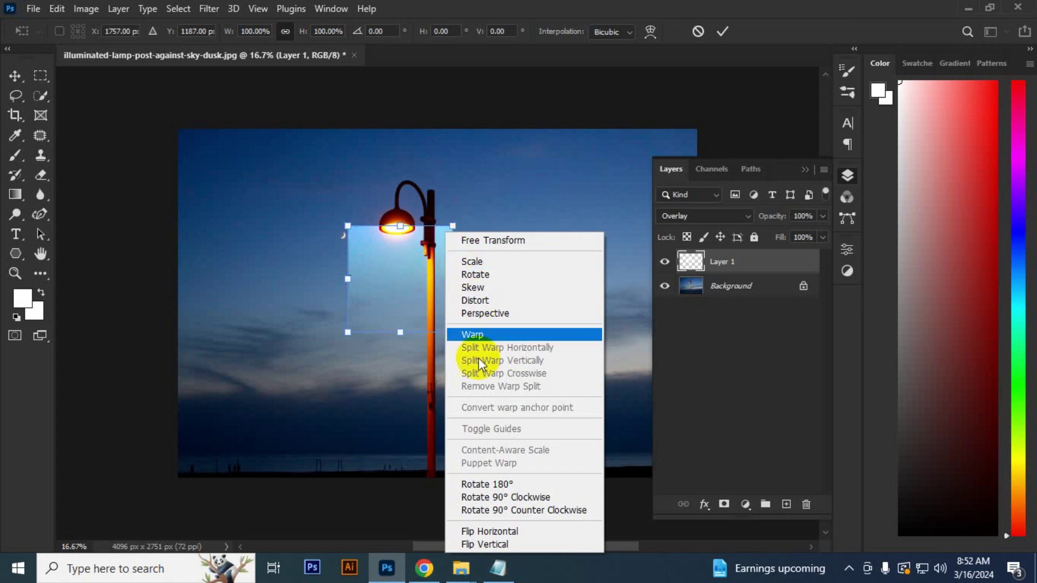
{"action": "left_click", "coordinate": [498, 316]}
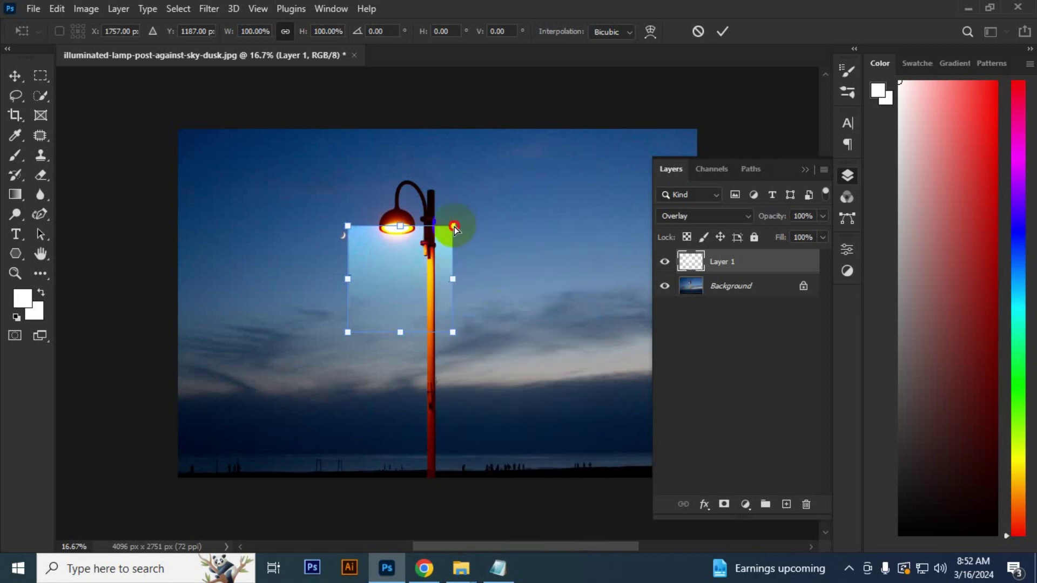
{"action": "left_click_drag", "start_coordinate": [454, 227], "coordinate": [416, 233]}
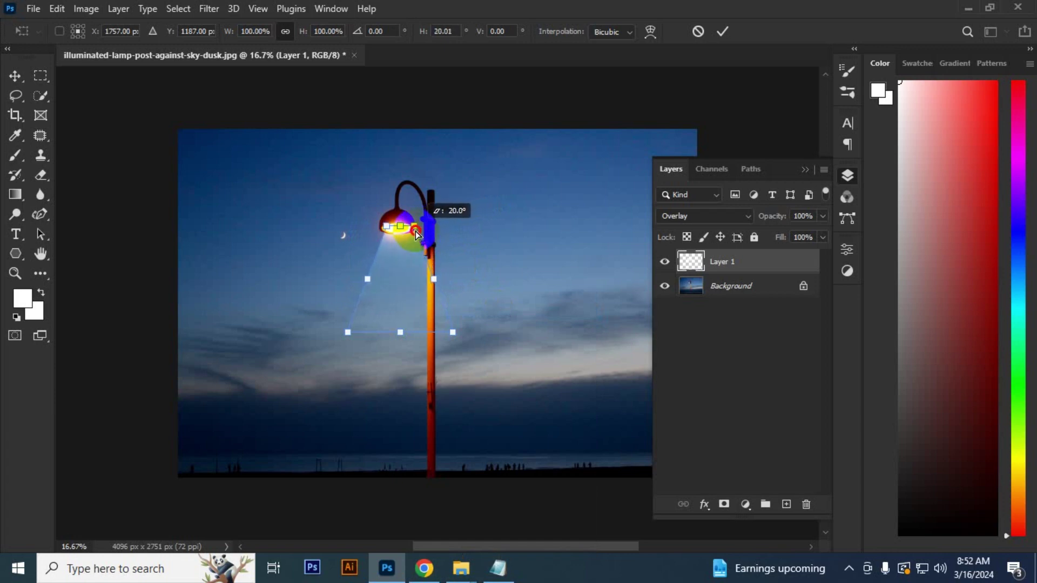
- Commit the perspective change and apply a Gaussian Blur of about 12.5 pixels
{"action": "key", "text": "Return"}
{"action": "key", "text": "g"}
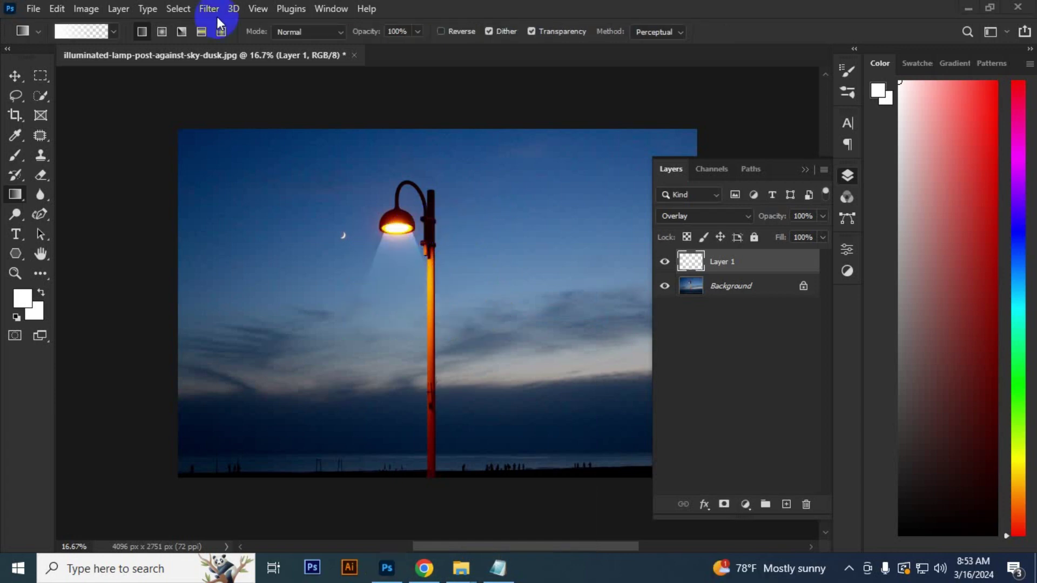
{"action": "left_click", "coordinate": [209, 8]}
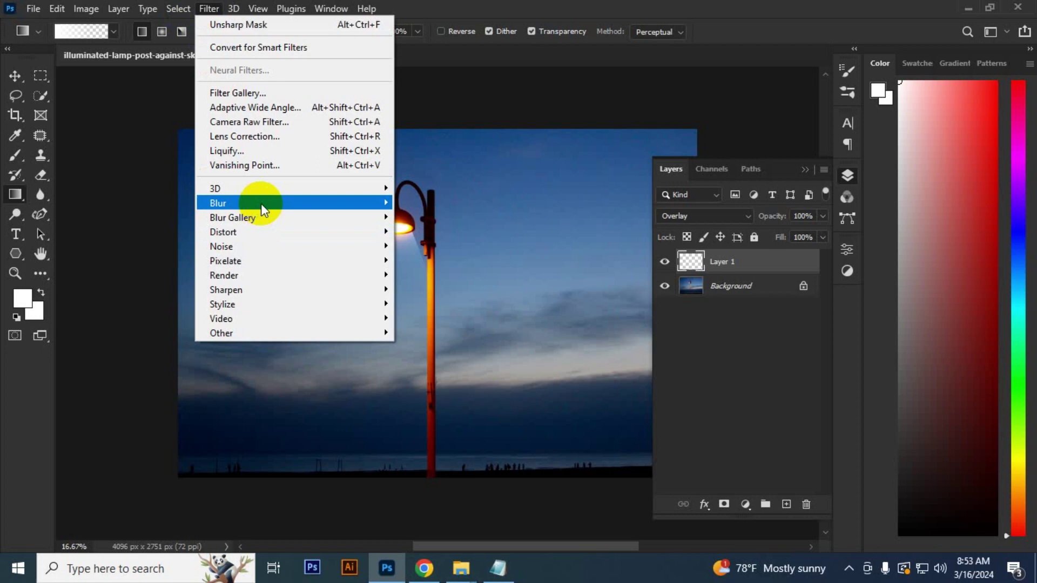
{"action": "mouse_move", "coordinate": [219, 203]}
{"action": "left_click", "coordinate": [438, 259]}
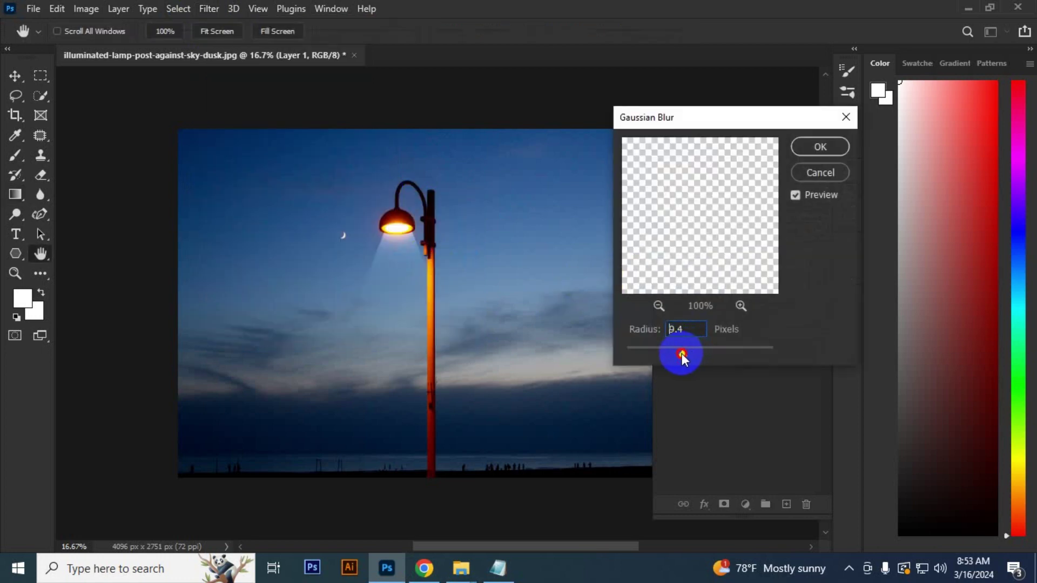
{"action": "left_click_drag", "start_coordinate": [681, 354], "coordinate": [661, 355]}
{"action": "left_click", "coordinate": [820, 147]}
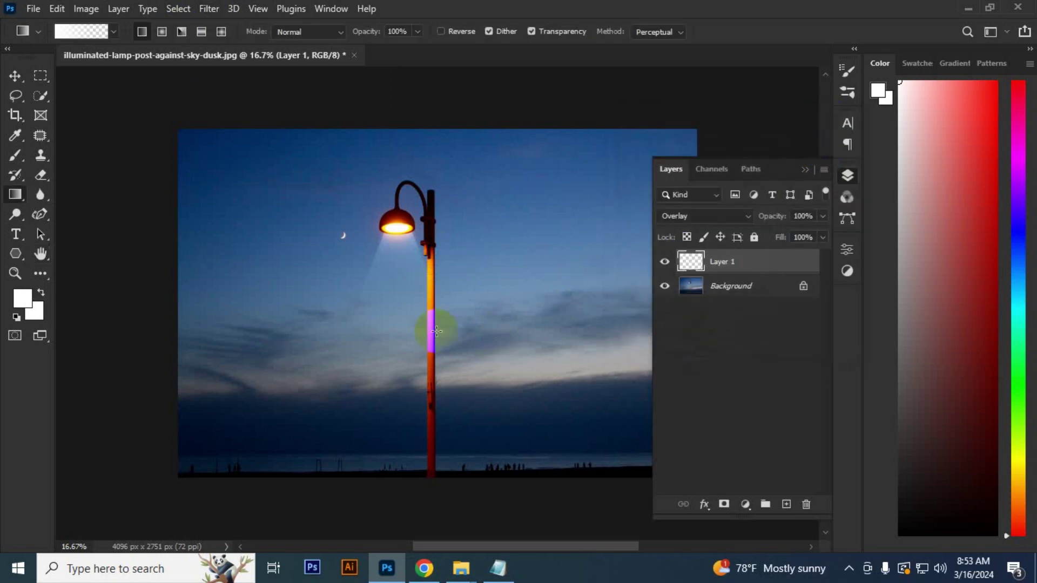
{"action": "key", "text": "v"}
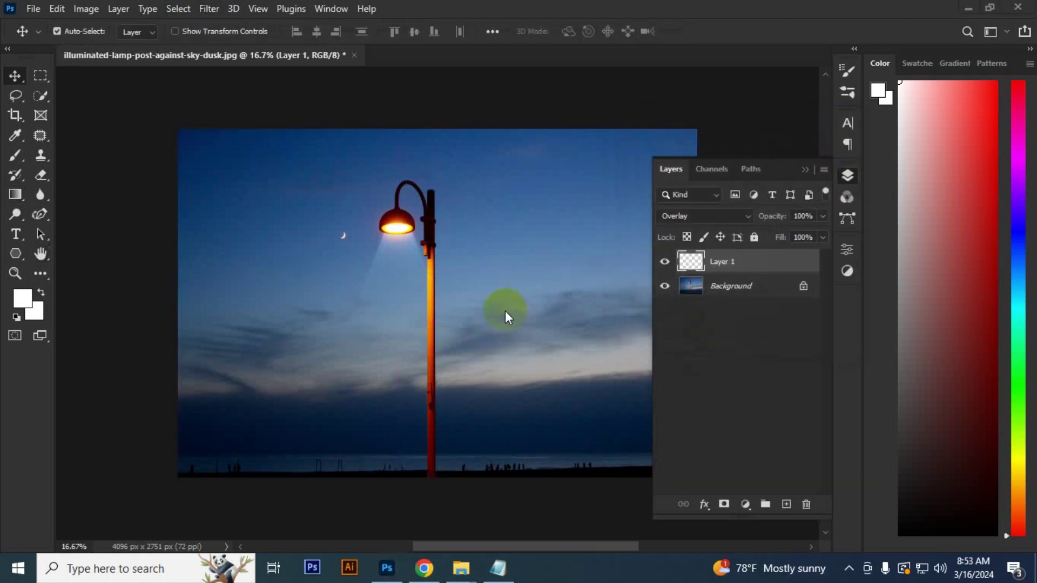